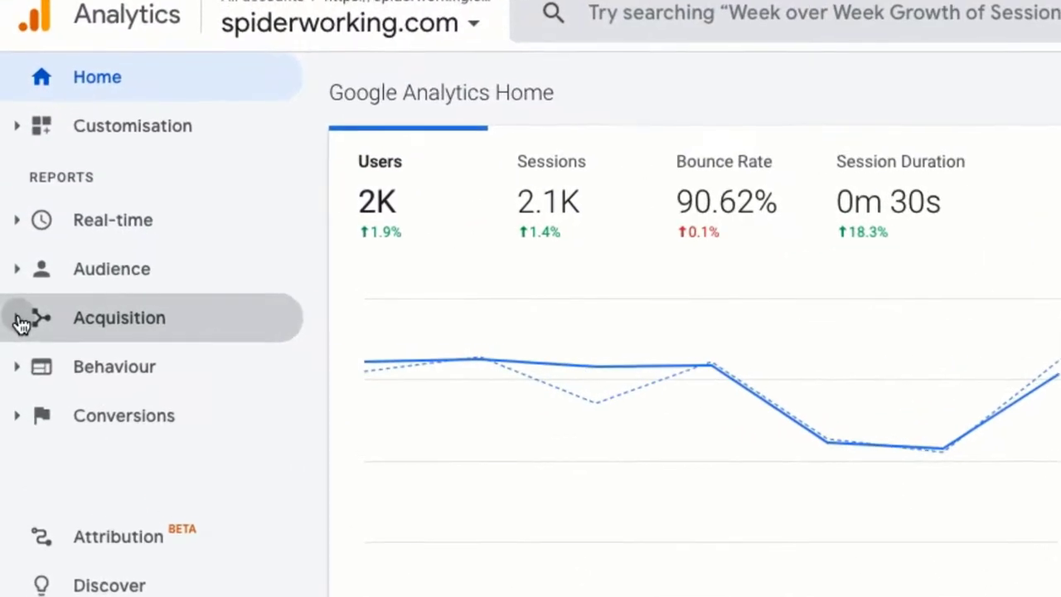
# - Open Acquisition > All Traffic > Channels and sort channels by MIM Sign Up completions
pyautogui.click(15, 315)
pyautogui.click(146, 406)
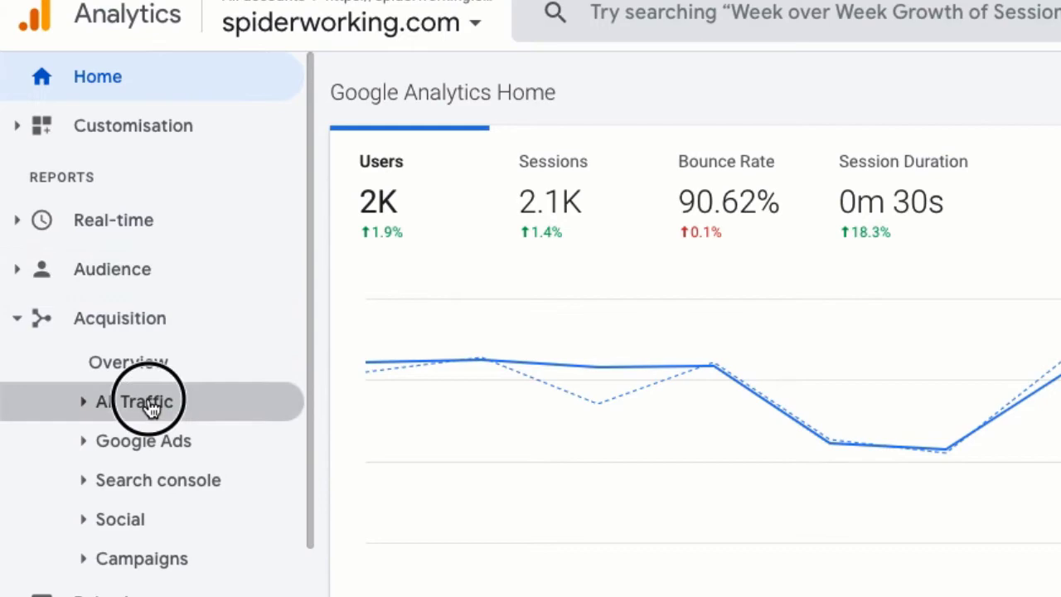
pyautogui.click(146, 449)
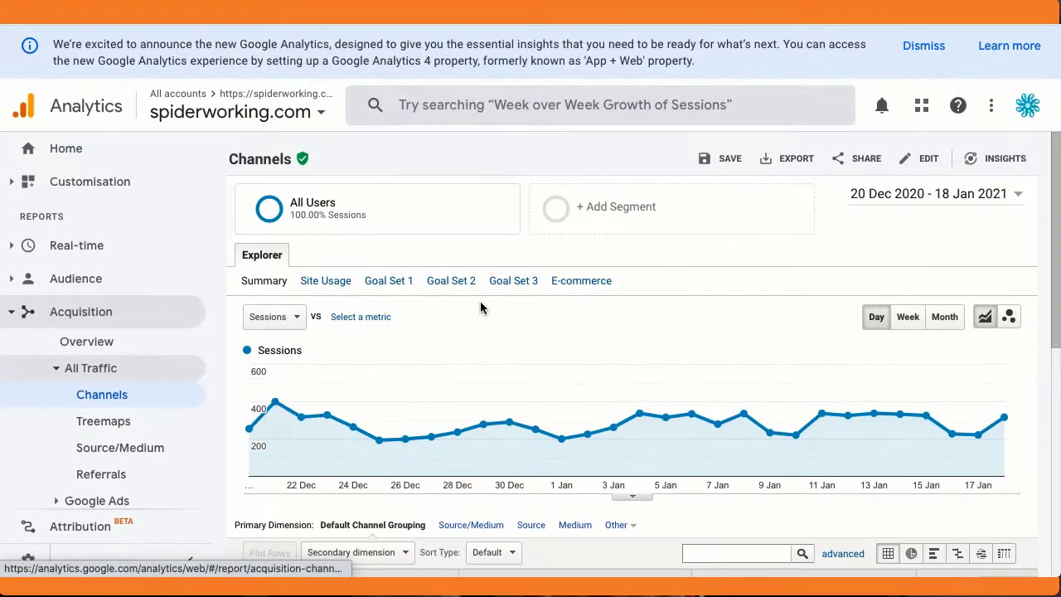
pyautogui.scroll(-3, 480, 308)
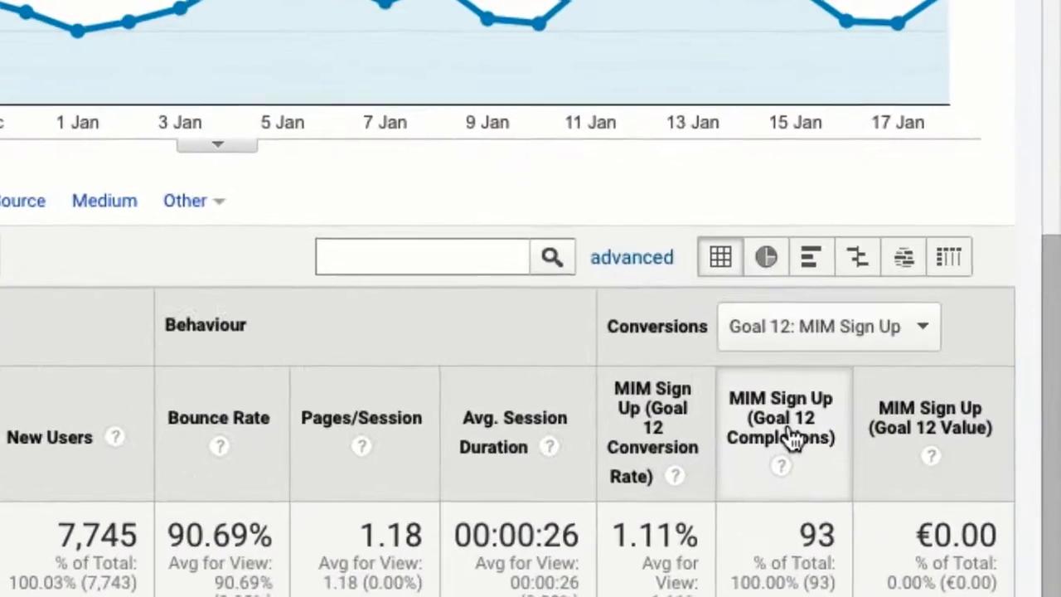
pyautogui.click(918, 365)
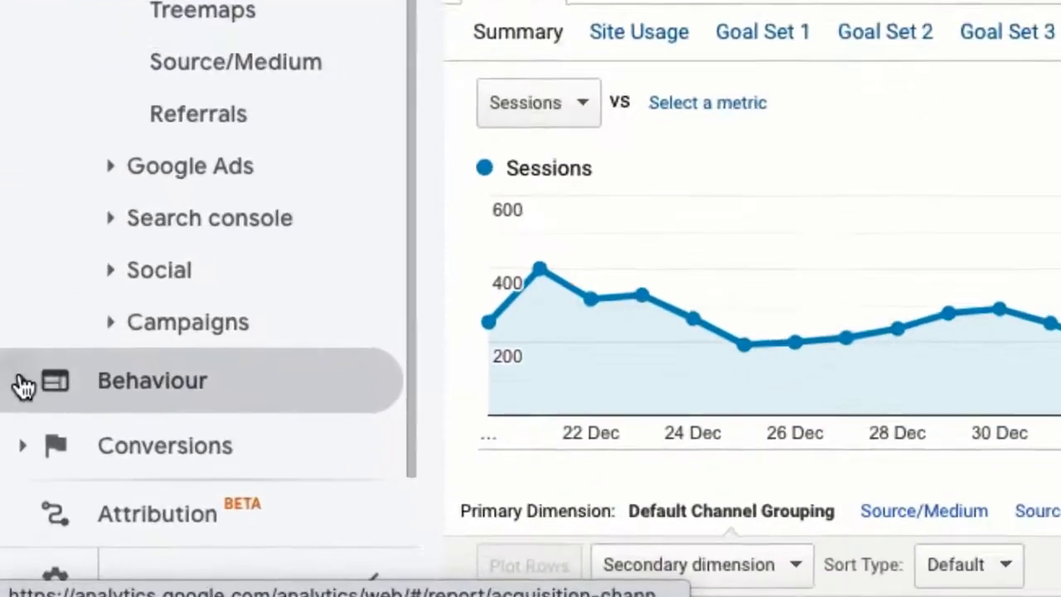
# - Open Behaviour > Site Content > Landing Pages and sort by Goal 7 (2021 Strategy Workbook) completions
pyautogui.click(19, 456)
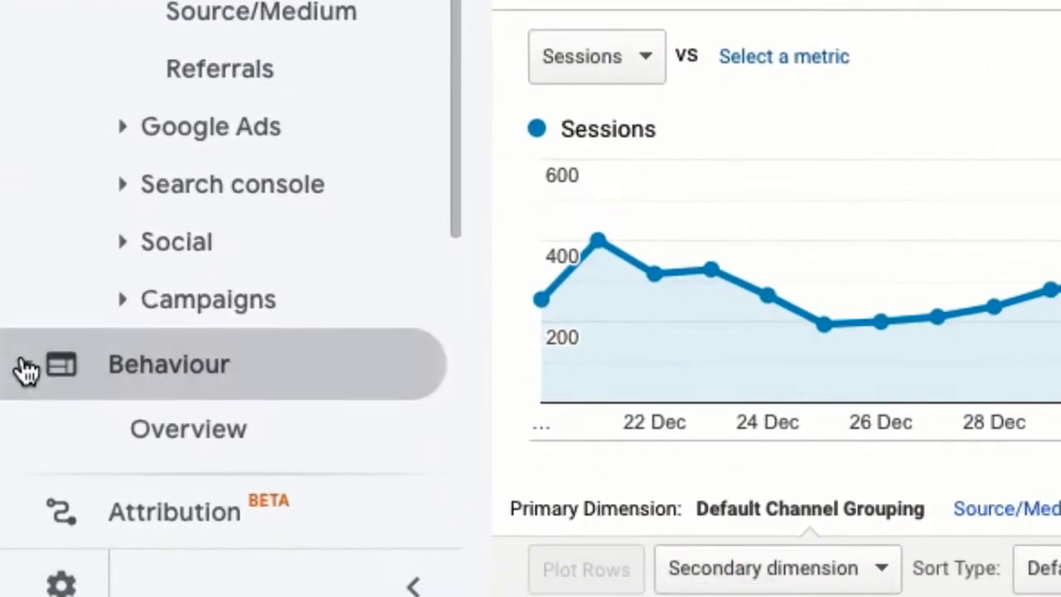
pyautogui.scroll(-5, 25, 371)
pyautogui.click(119, 88)
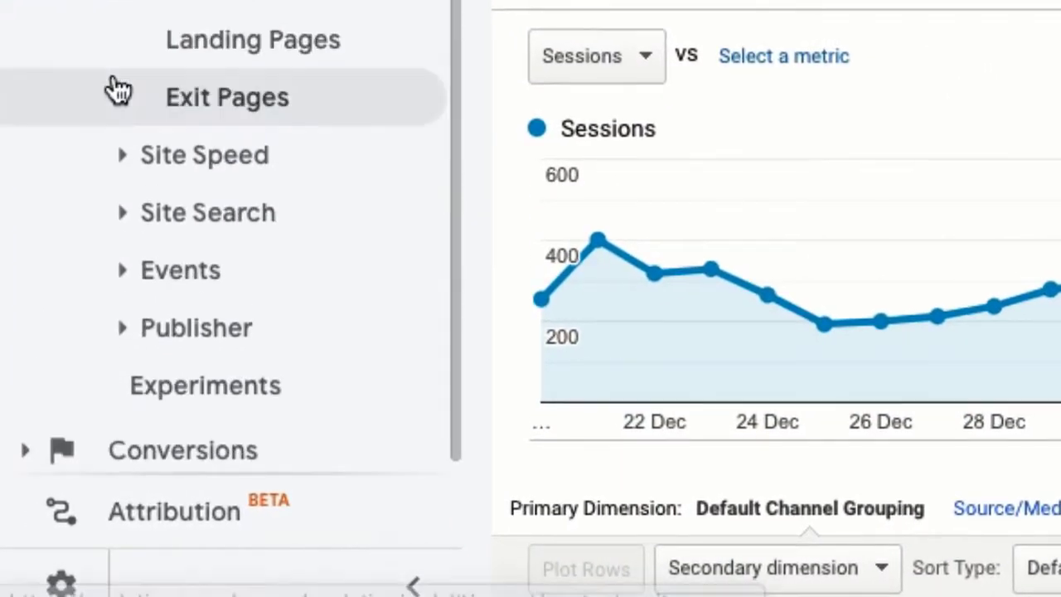
pyautogui.click(208, 39)
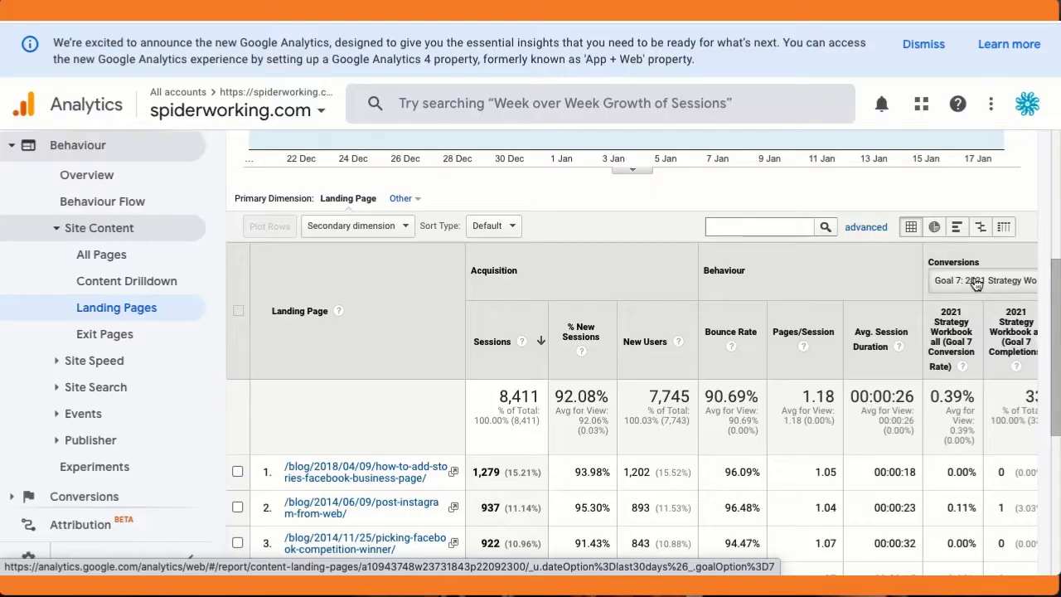
pyautogui.click(976, 284)
pyautogui.click(953, 395)
pyautogui.hscroll(2, 985, 379)
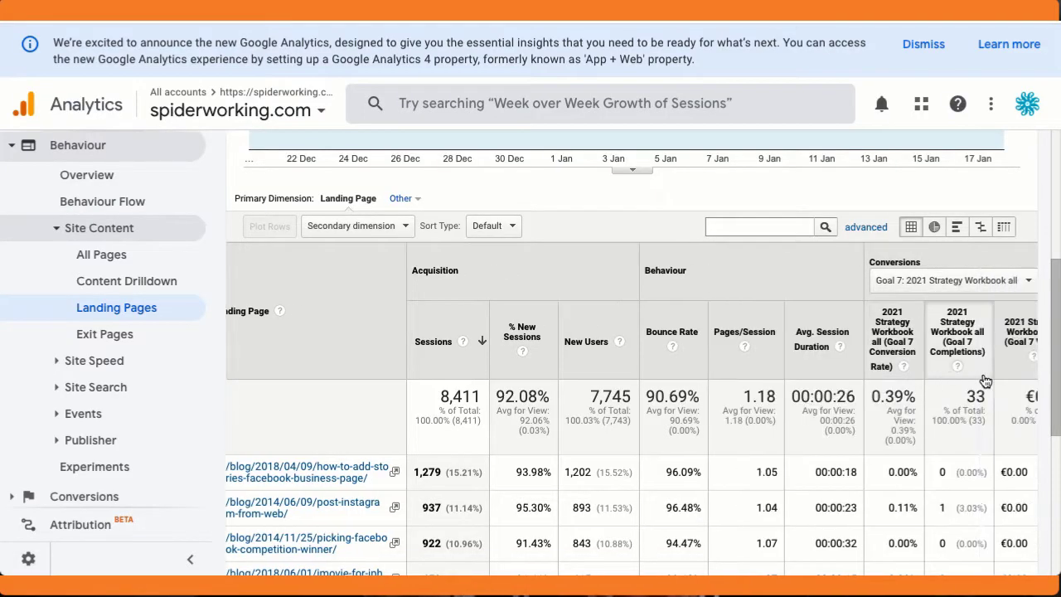
pyautogui.hscroll(2, 985, 380)
pyautogui.click(926, 352)
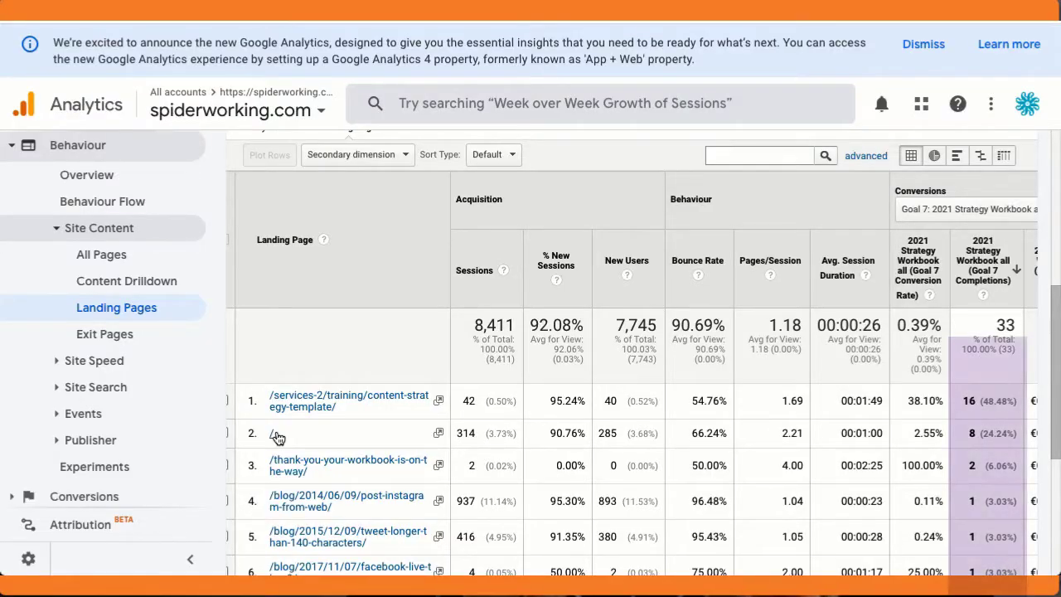
pyautogui.scroll(-2, 282, 444)
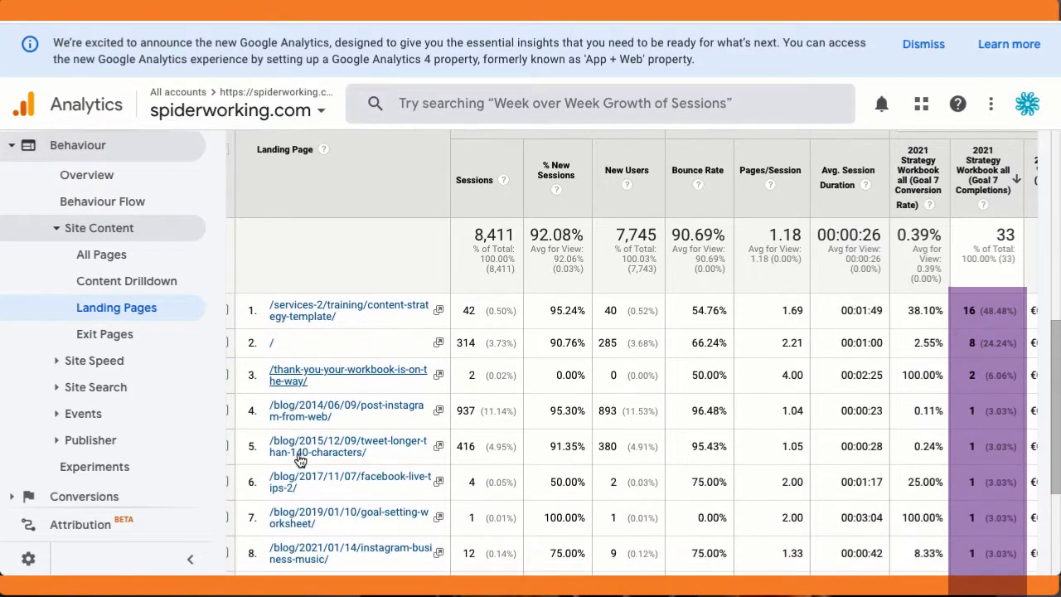
pyautogui.scroll(-1, 300, 460)
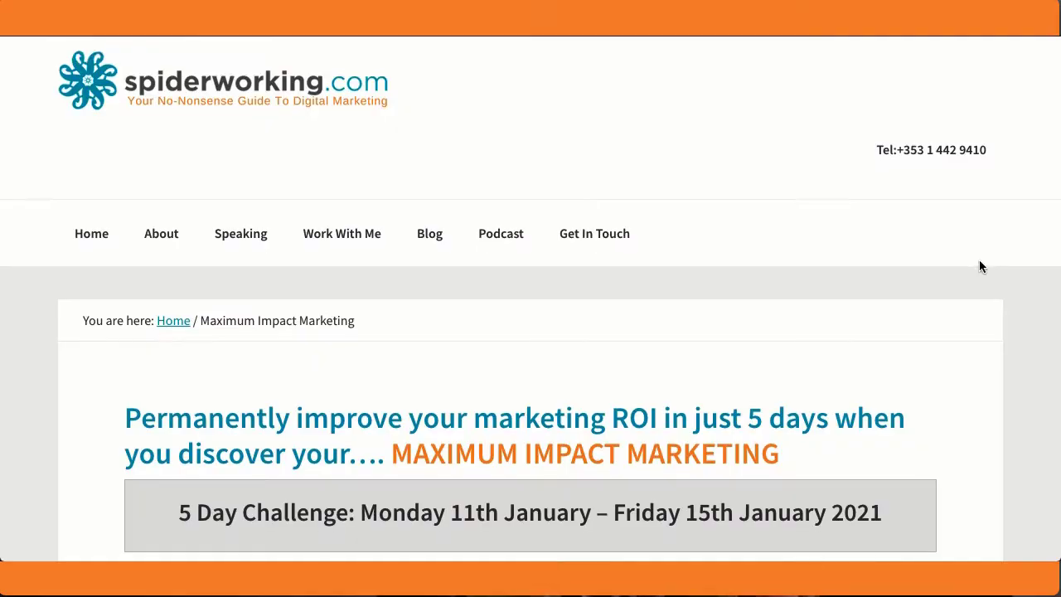
# - Go from the Maximum Impact Marketing page to its challenge sign-up form via 'Let Me In!'
pyautogui.scroll(-5, 980, 265)
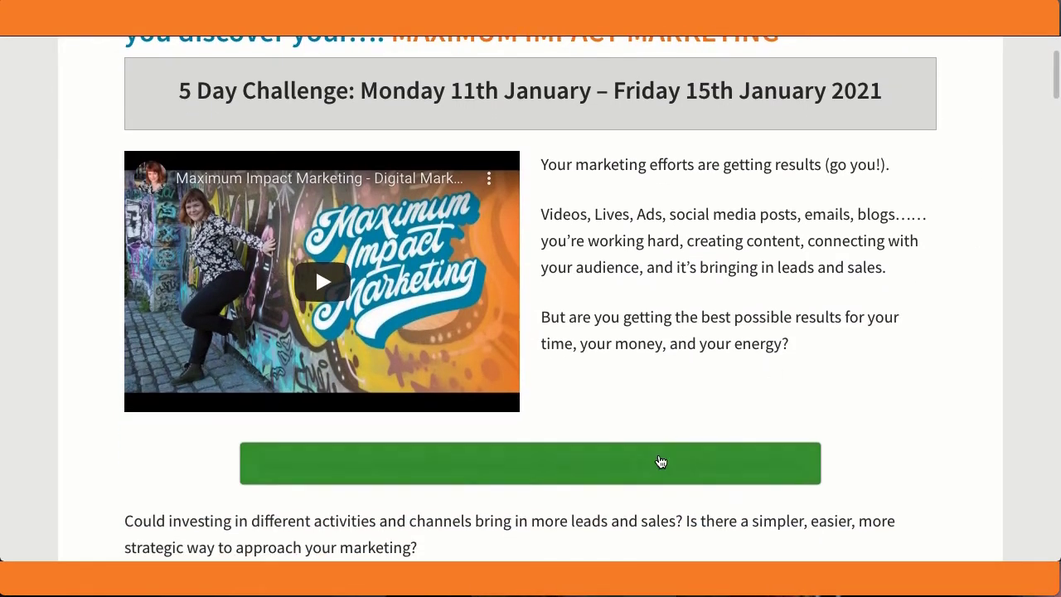
pyautogui.click(660, 462)
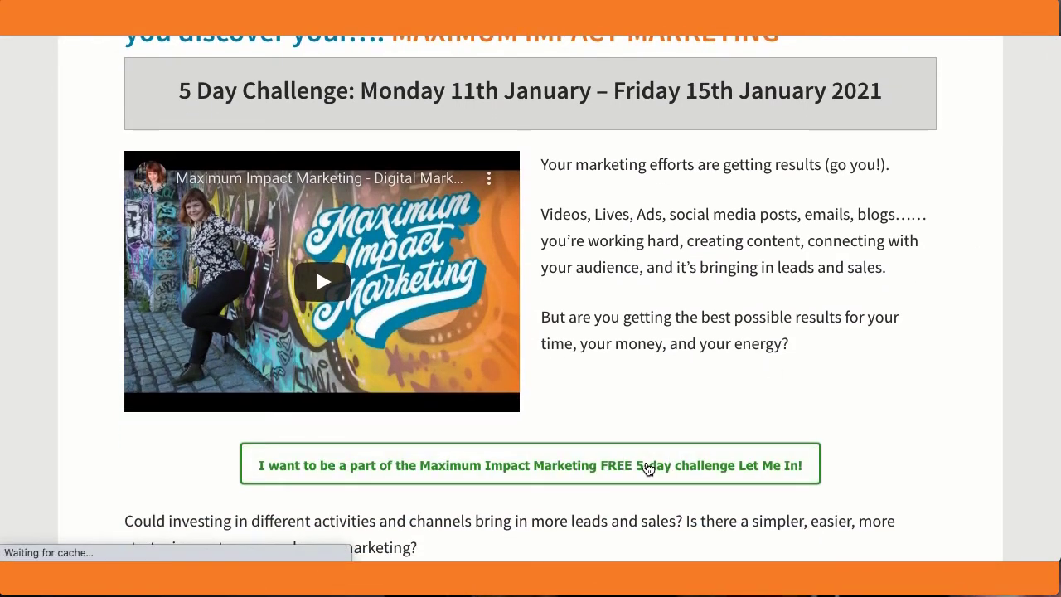
pyautogui.scroll(-2, 929, 341)
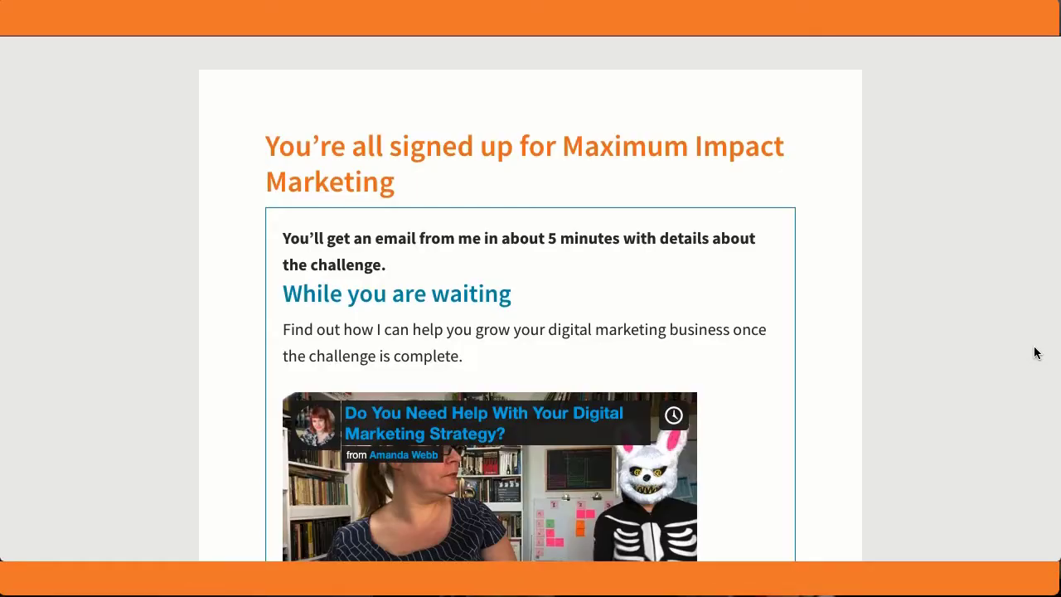
pyautogui.scroll(-3, 1033, 350)
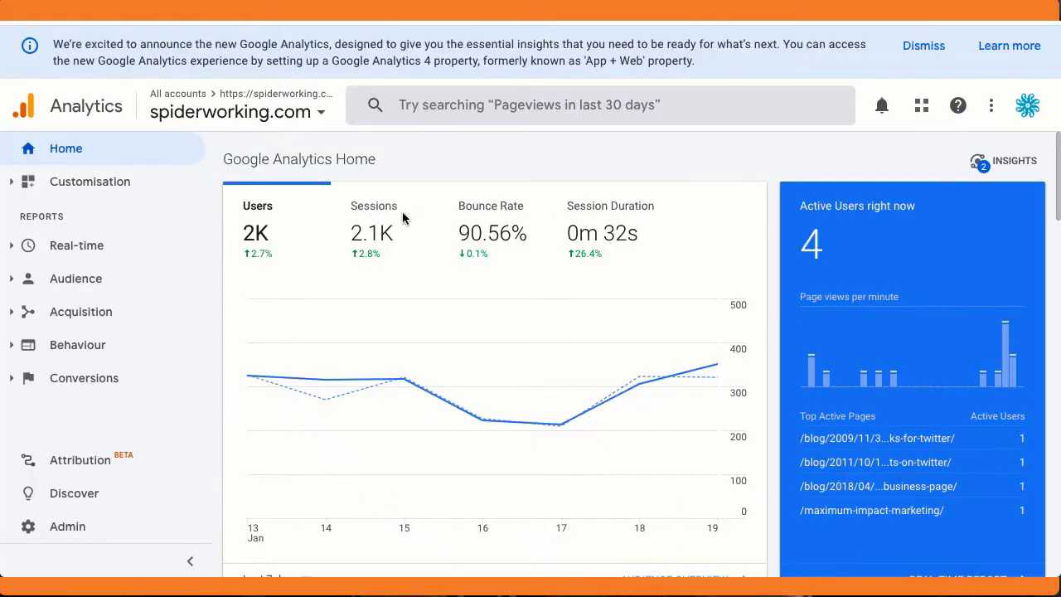
# - Under Admin > Goals, start a new goal with the Custom set-up
pyautogui.click(57, 529)
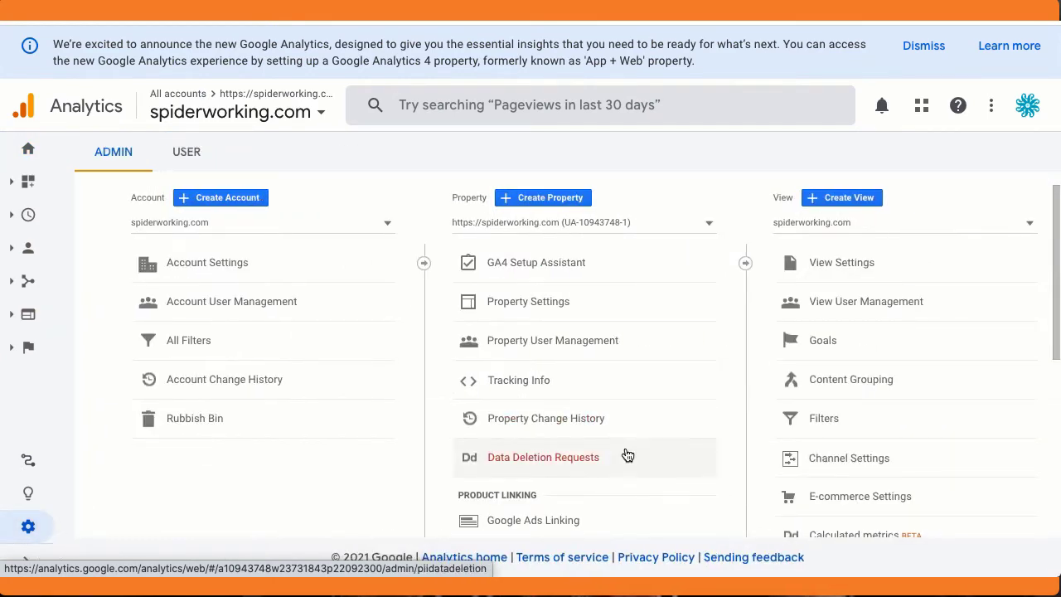
pyautogui.click(833, 345)
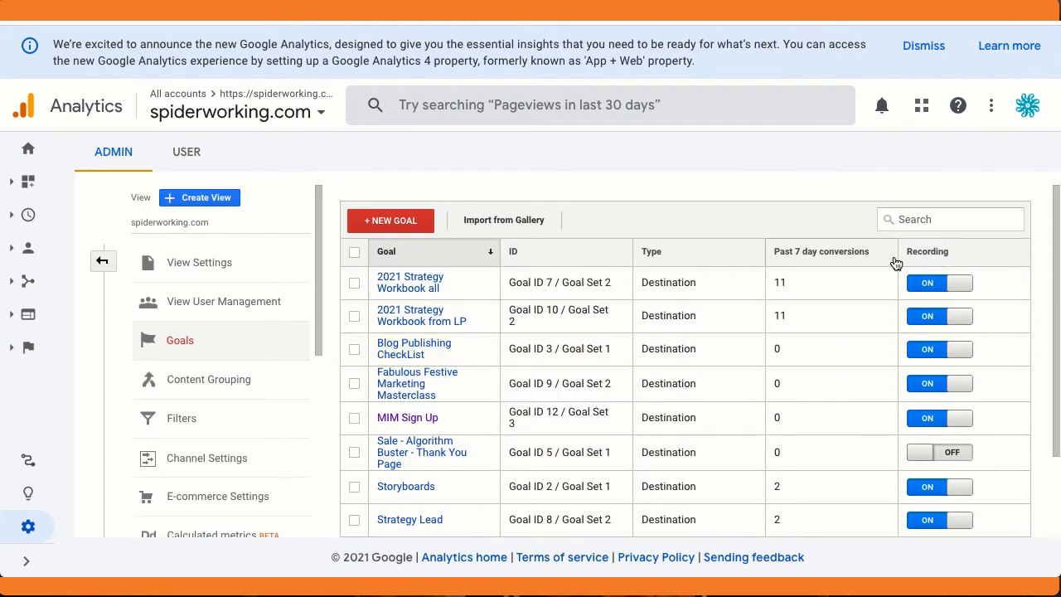
pyautogui.click(390, 223)
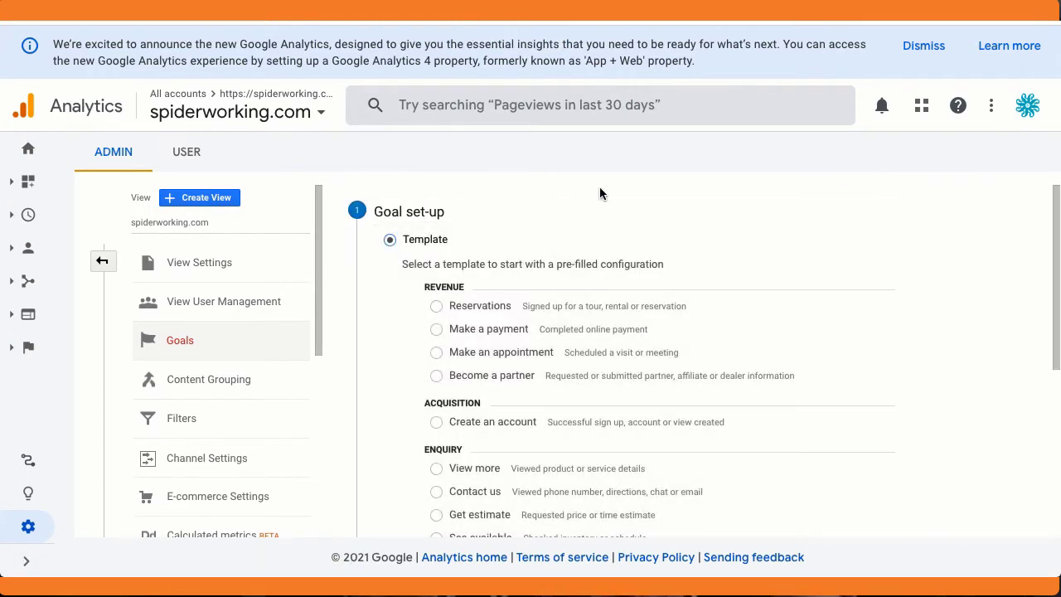
pyautogui.scroll(-2, 599, 192)
pyautogui.scroll(-3, 600, 188)
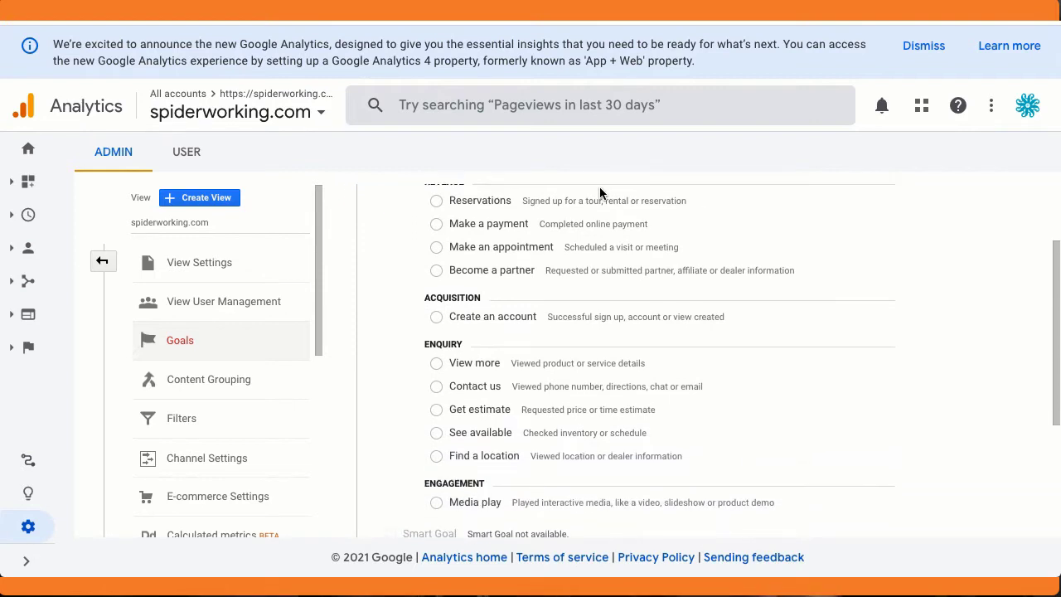
pyautogui.scroll(-3, 636, 320)
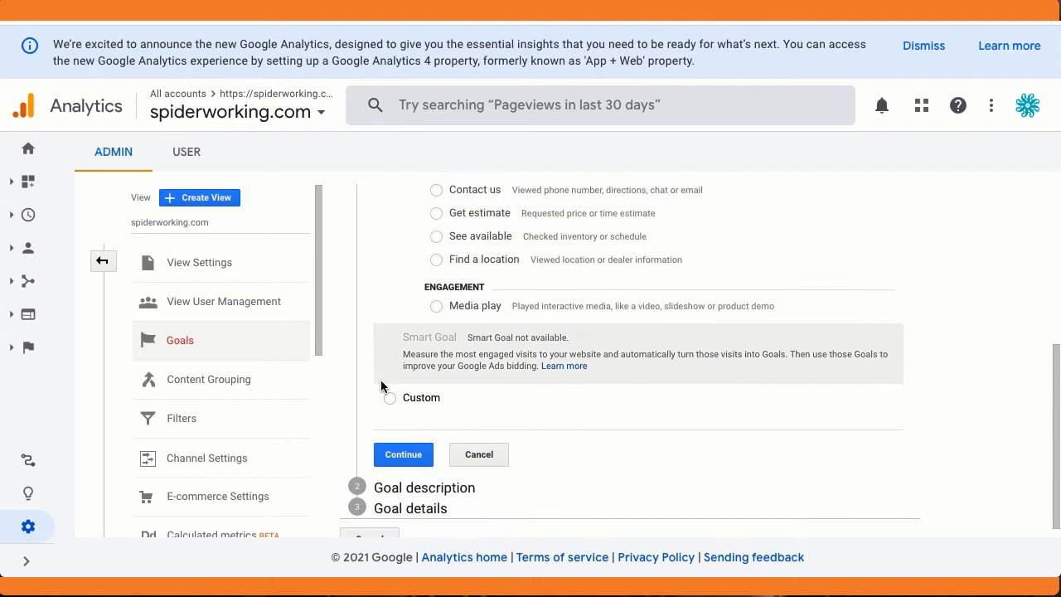
pyautogui.click(391, 399)
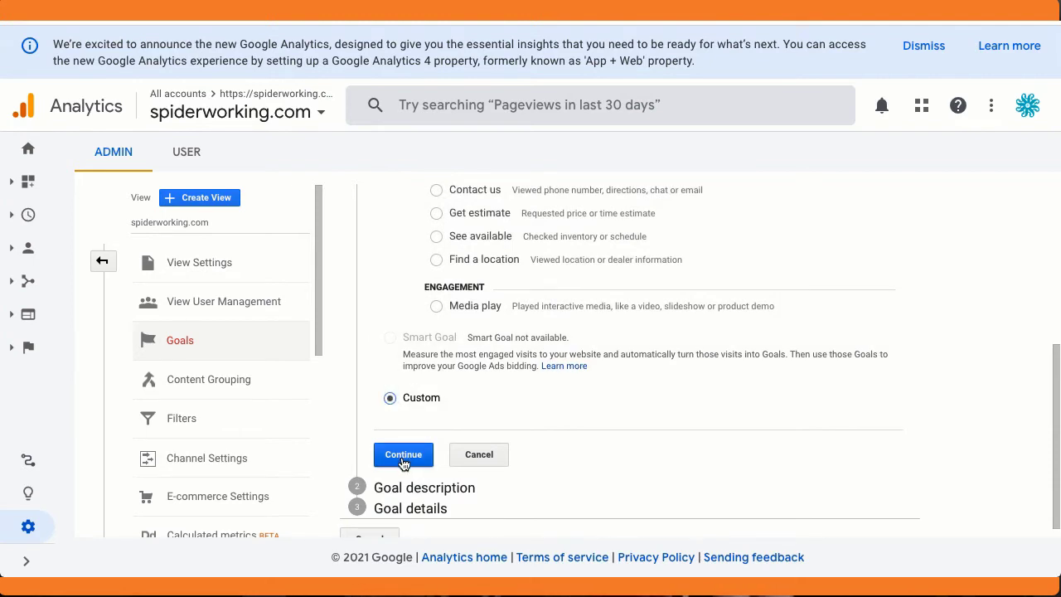
pyautogui.click(404, 455)
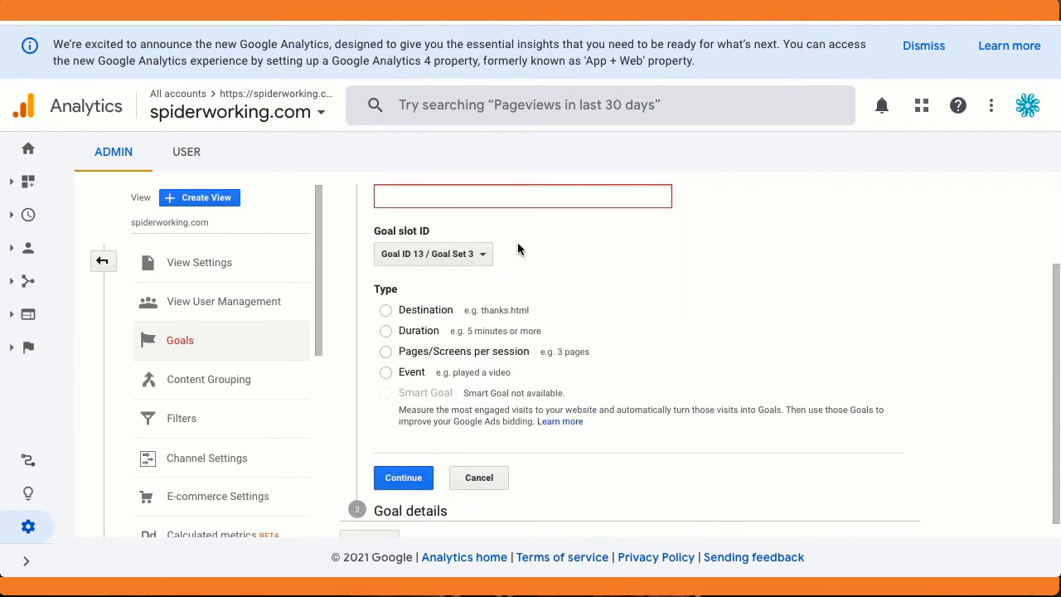
# - Name the goal 'Test', choose the Destination type and continue to goal details
pyautogui.write('Test')
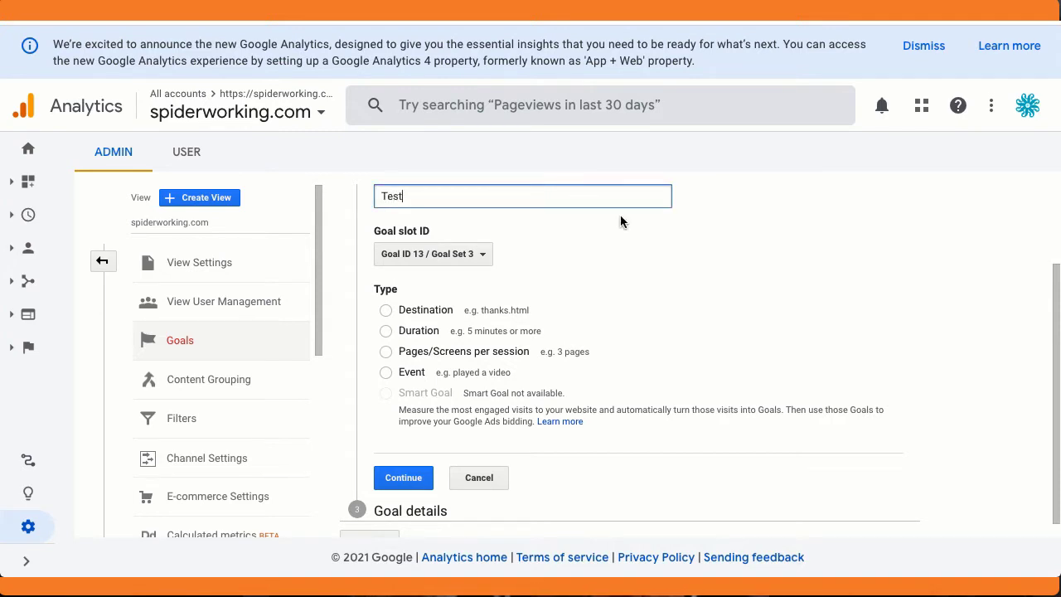
pyautogui.click(387, 311)
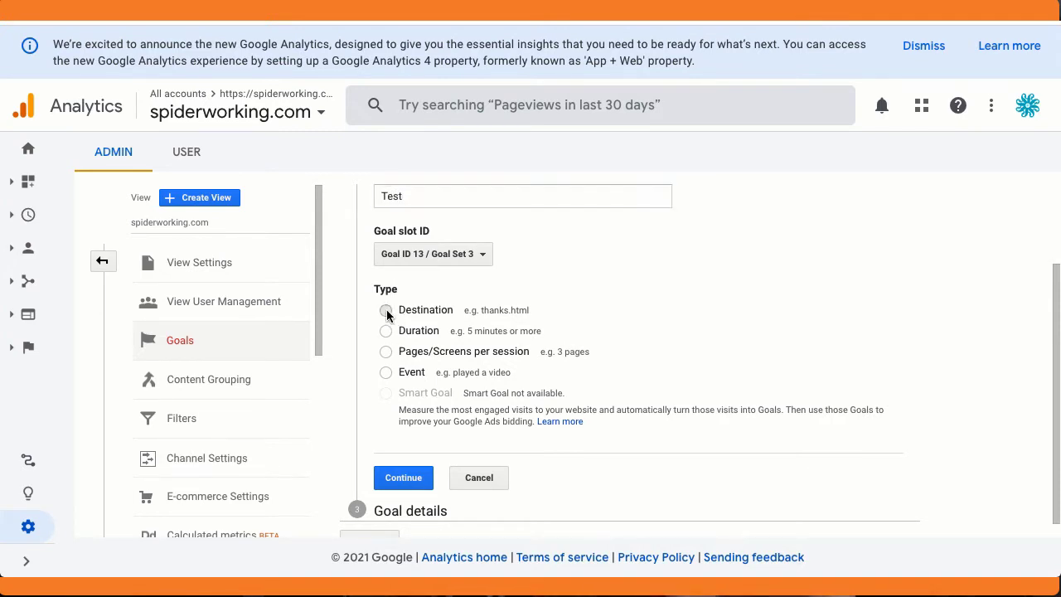
pyautogui.click(410, 481)
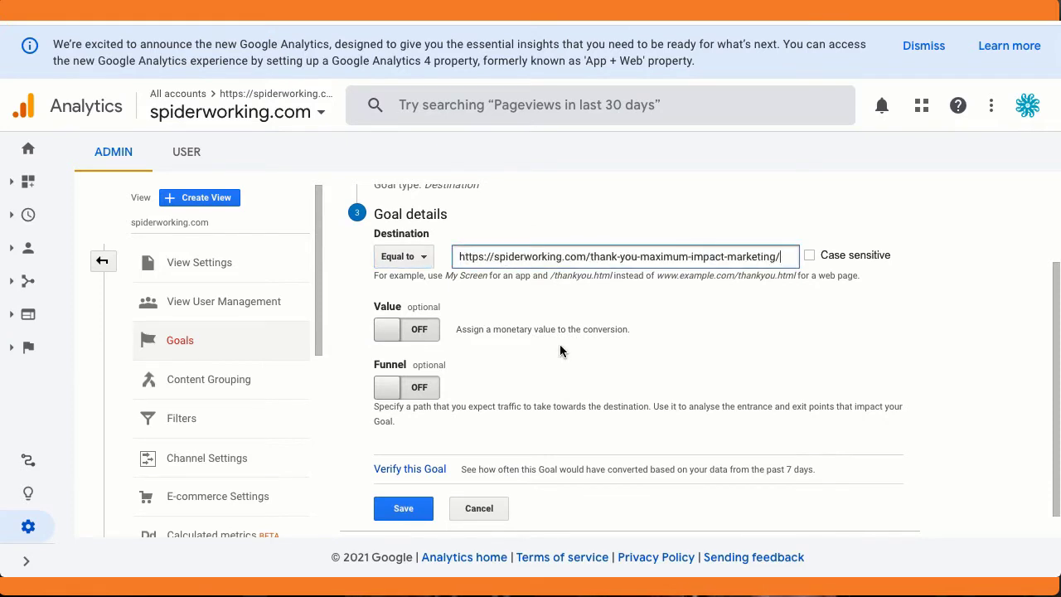
# - Enable the funnel with step 1 'Landing' at maximum-impact-marketing, and add a second step
pyautogui.scroll(-1, 557, 339)
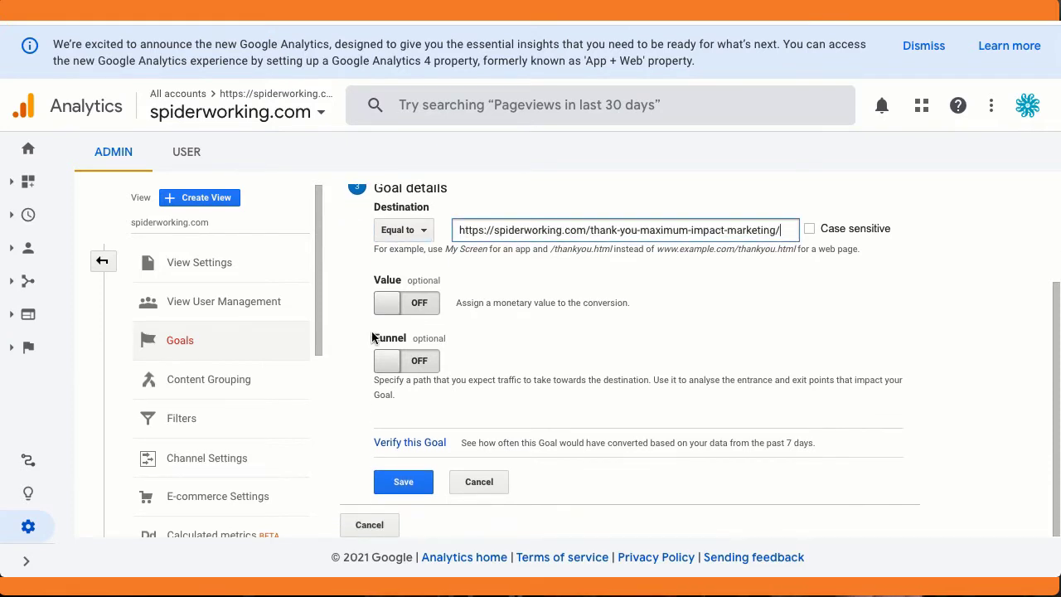
pyautogui.click(420, 363)
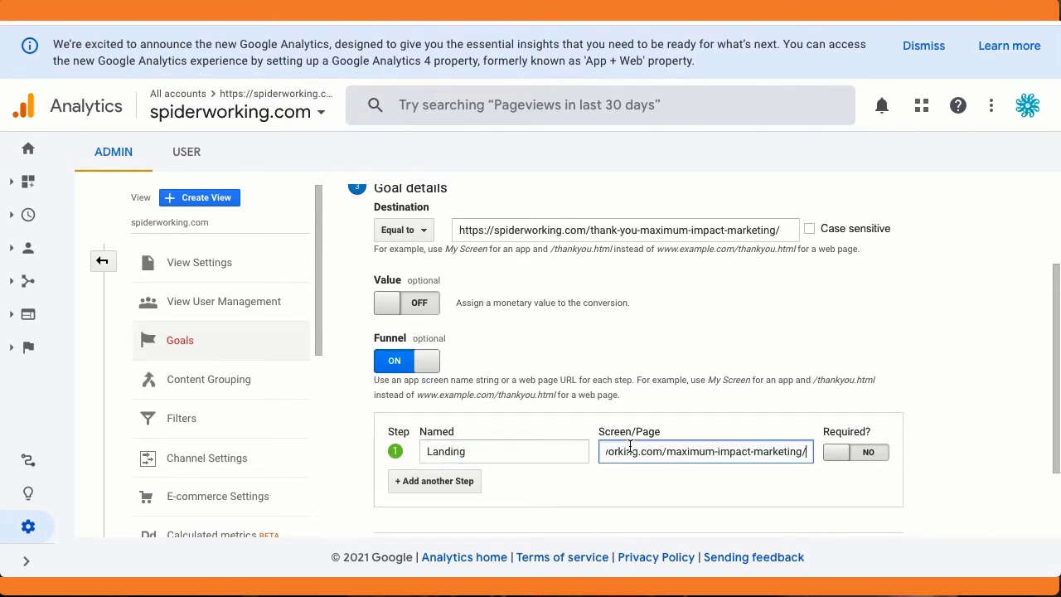
pyautogui.scroll(-2, 630, 446)
pyautogui.click(458, 383)
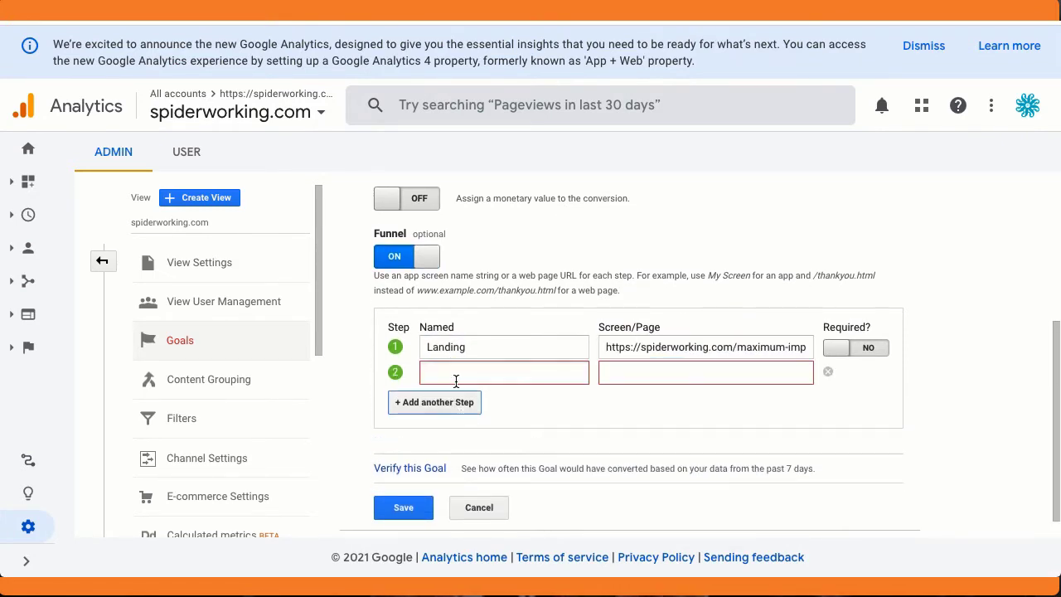